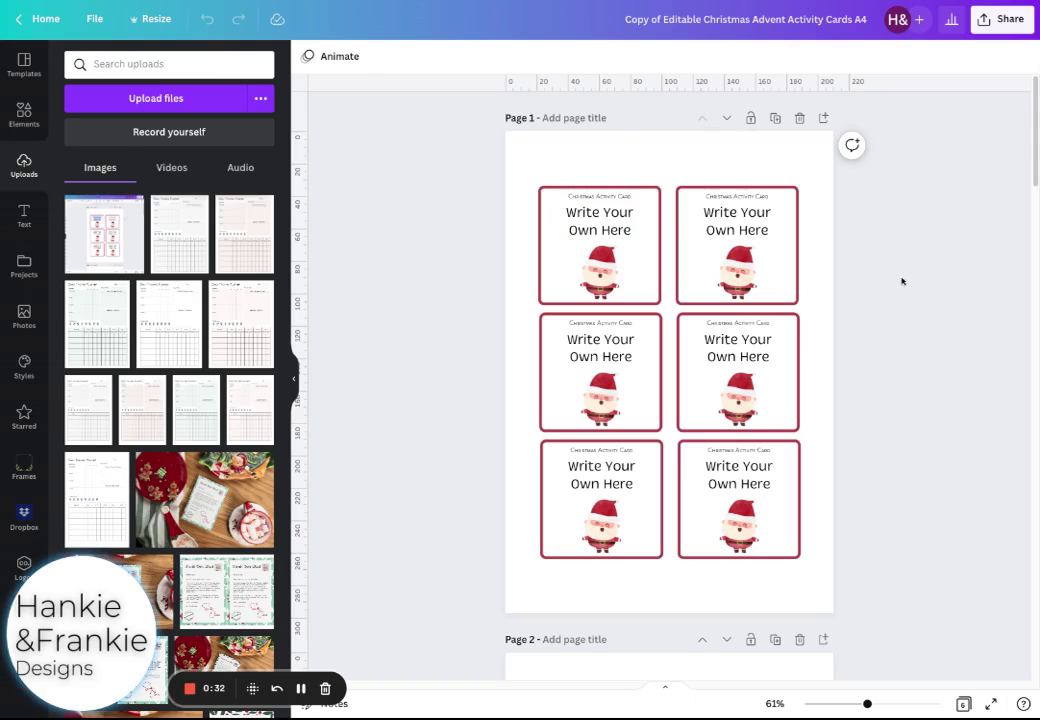
# - Duplicate page 3 of the Santa activity cards to get an extra sheet of editable cards
pyautogui.scroll(-1, 900, 415)
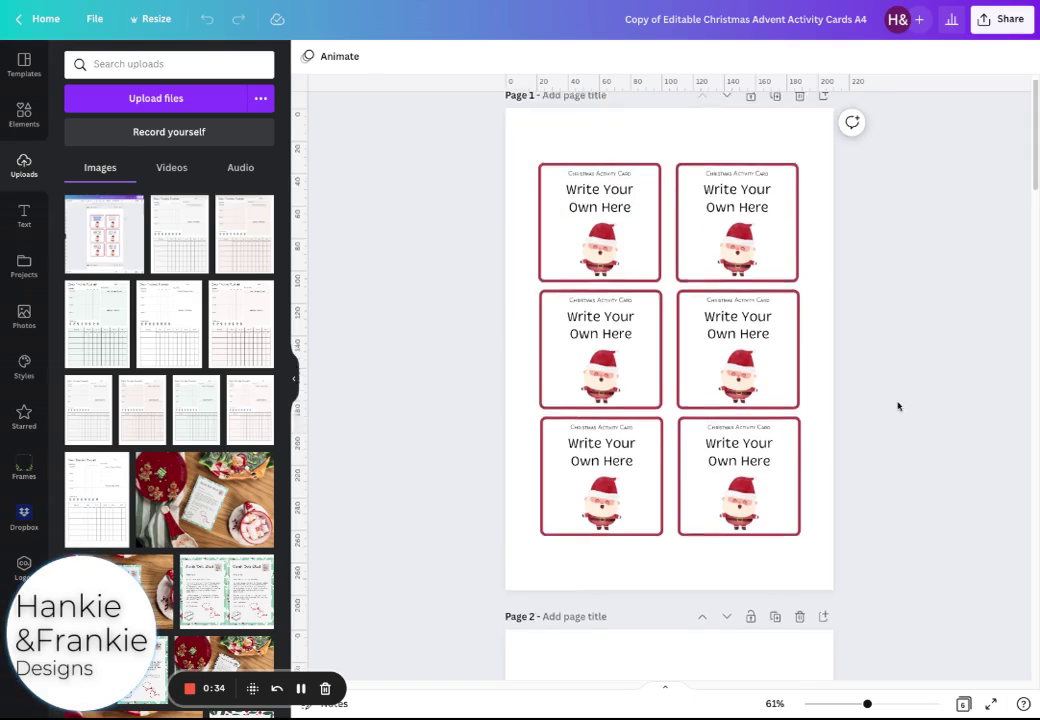
pyautogui.scroll(-10, 898, 406)
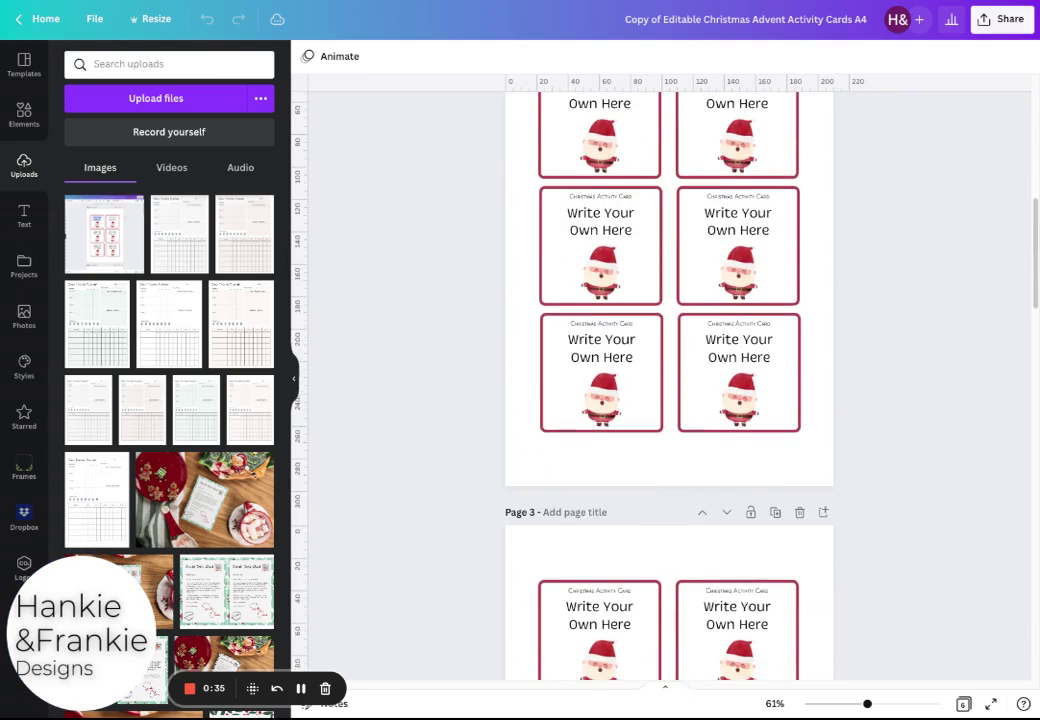
pyautogui.scroll(-7, 669, 390)
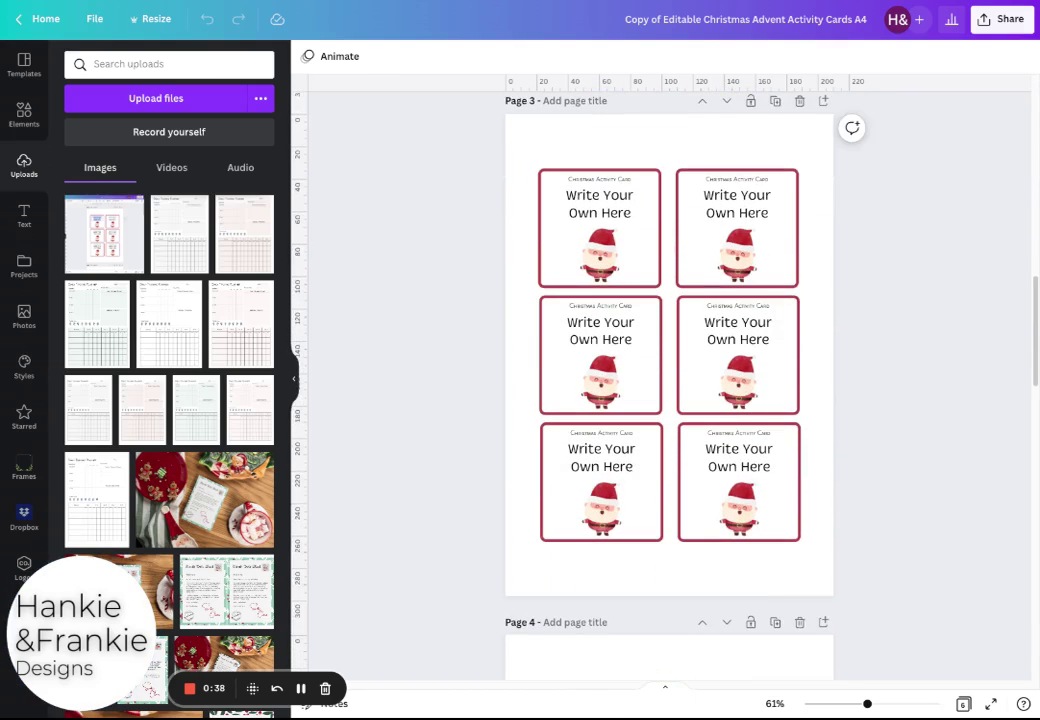
pyautogui.scroll(-2, 896, 389)
pyautogui.scroll(6, 896, 389)
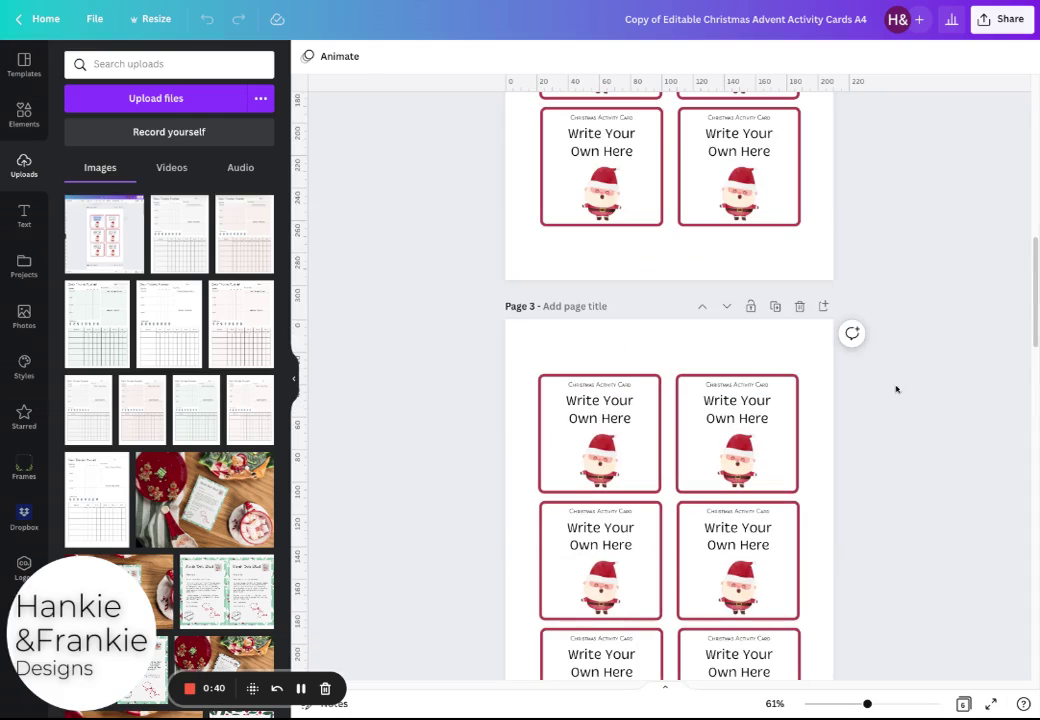
pyautogui.click(776, 308)
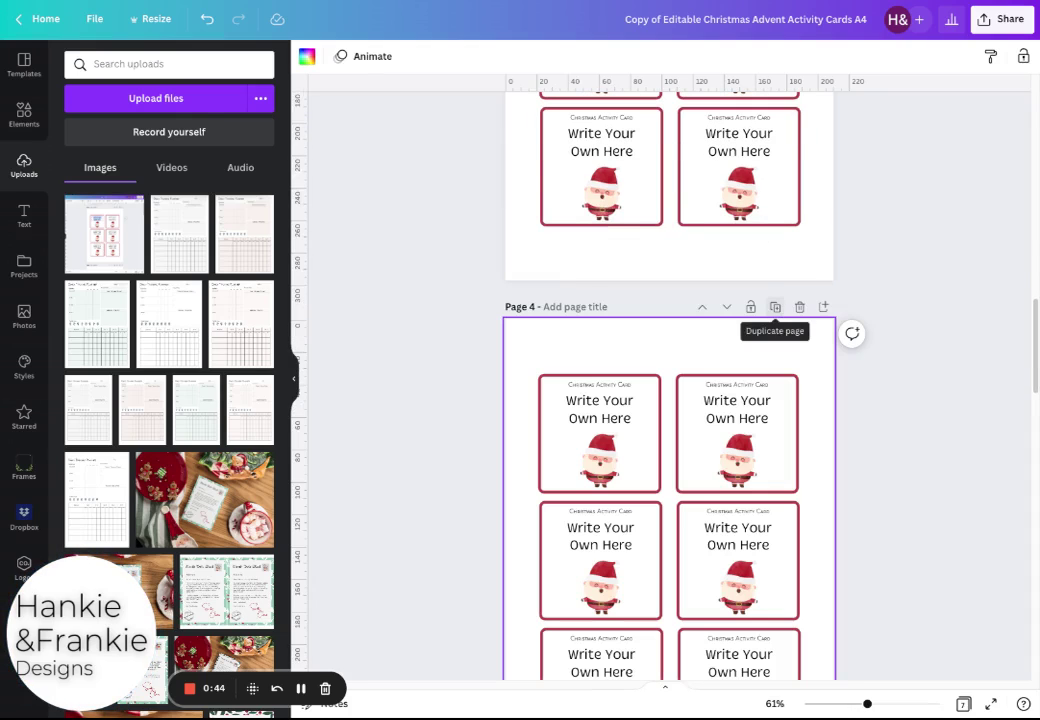
# - Replace the placeholder text on the first card of page 1 with "find your gift where you sleep"
pyautogui.scroll(-5, 905, 424)
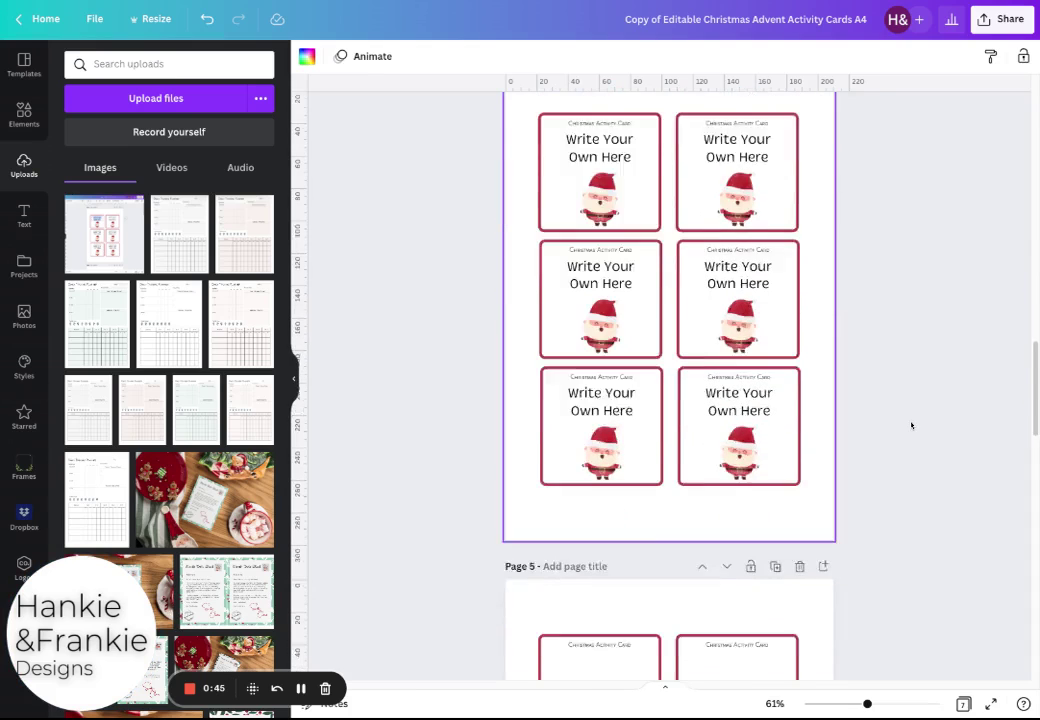
pyautogui.scroll(-3, 915, 424)
pyautogui.scroll(-2, 915, 420)
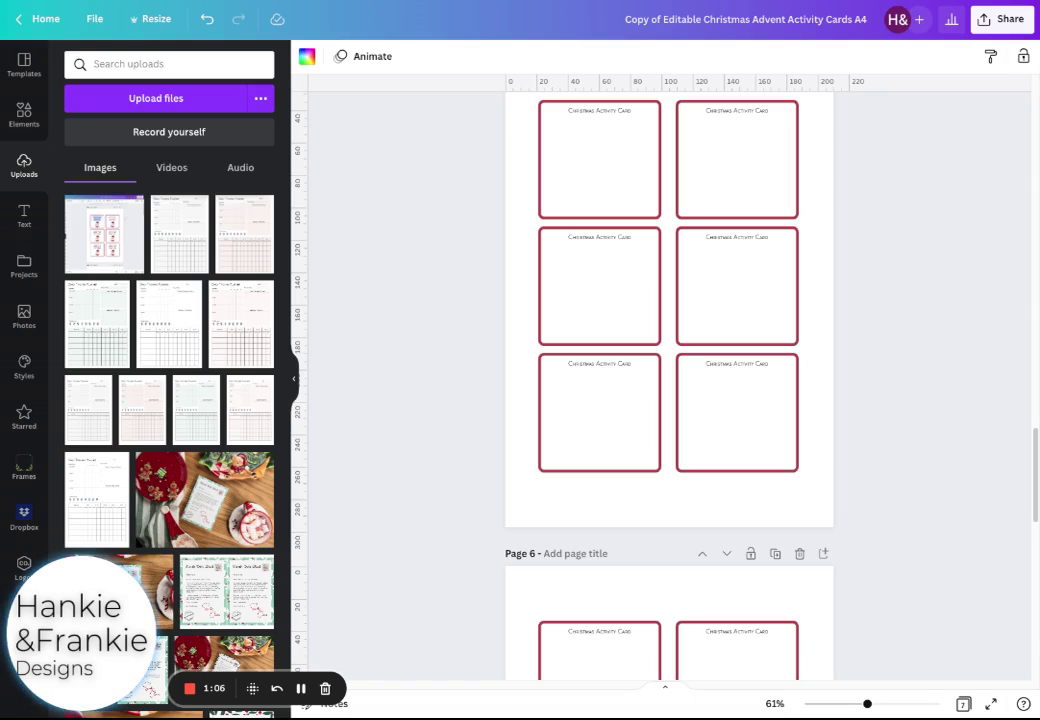
pyautogui.scroll(10, 669, 400)
pyautogui.scroll(15, 669, 400)
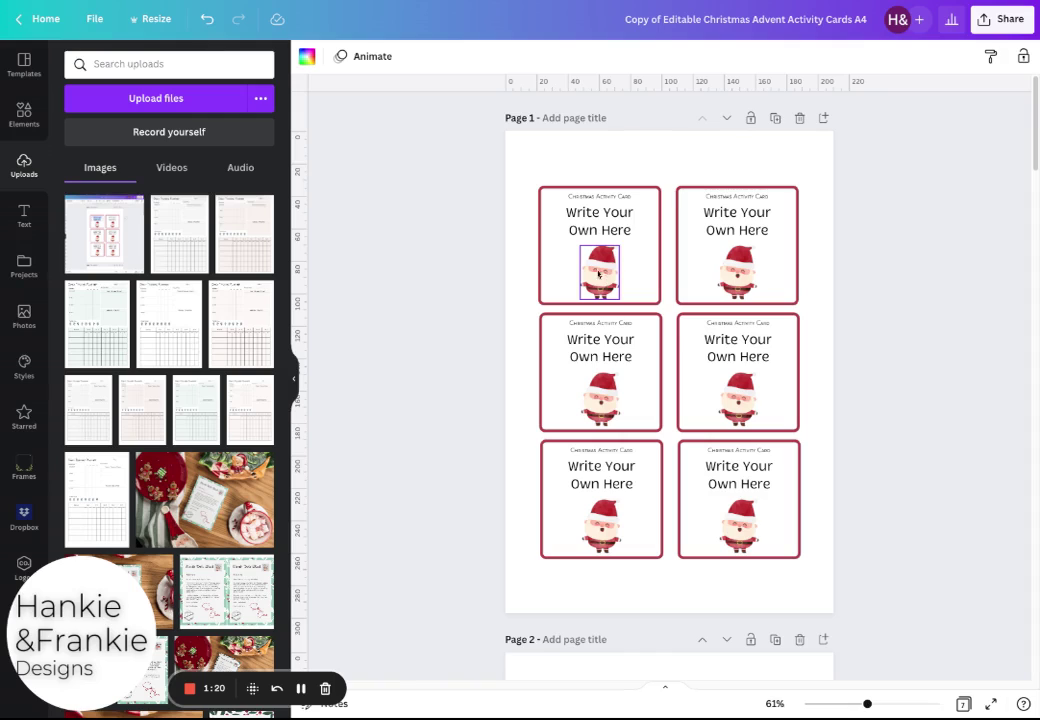
pyautogui.click(601, 220)
pyautogui.doubleClick(605, 214)
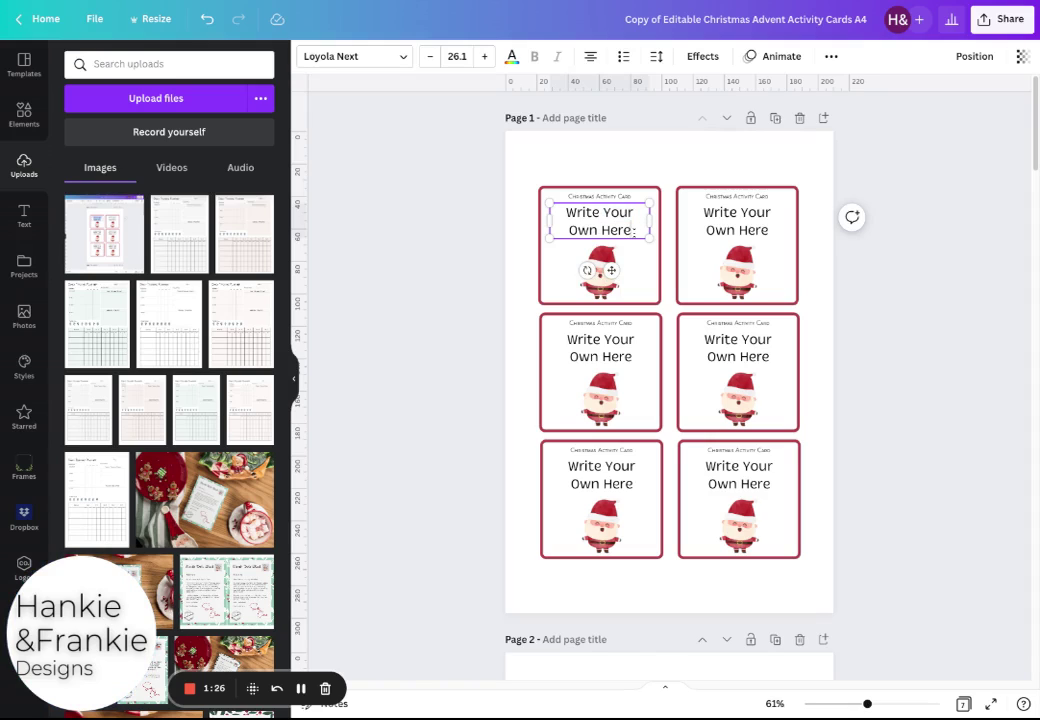
pyautogui.moveTo(633, 230); pyautogui.dragTo(566, 212)
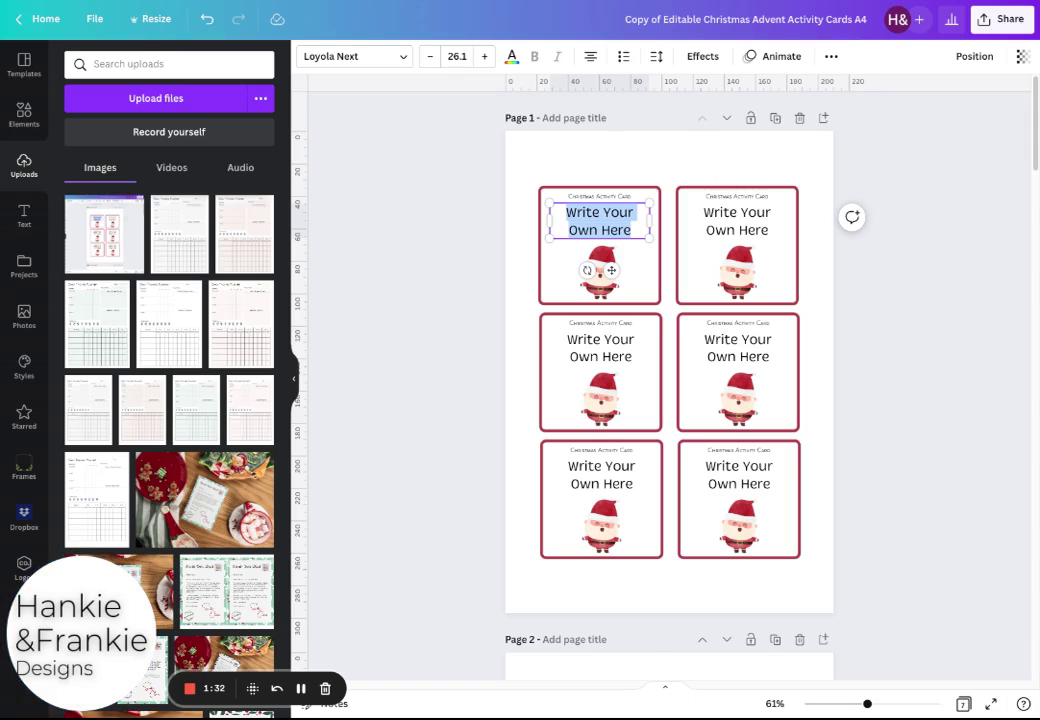
pyautogui.write('fi')
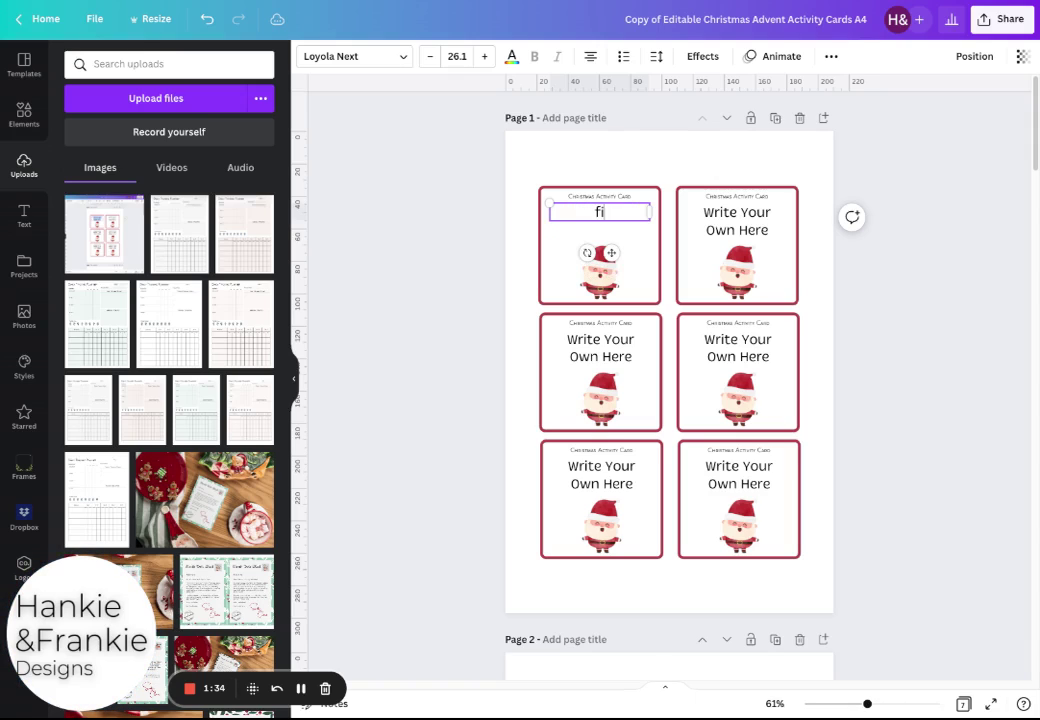
pyautogui.write('nd your')
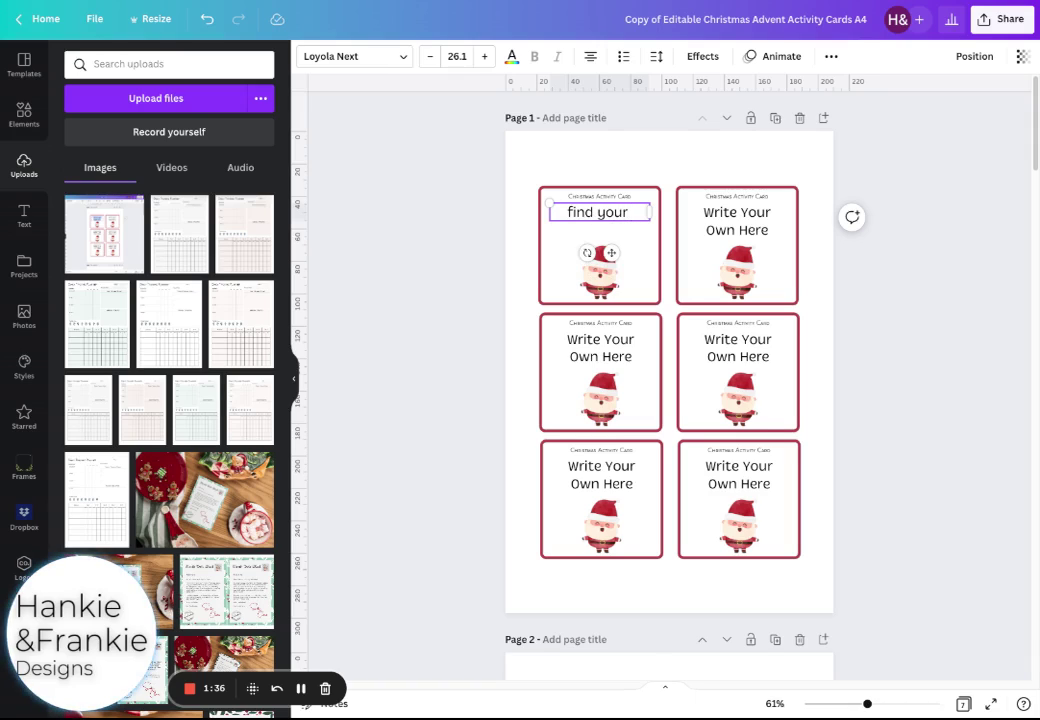
pyautogui.write(' gift where ')
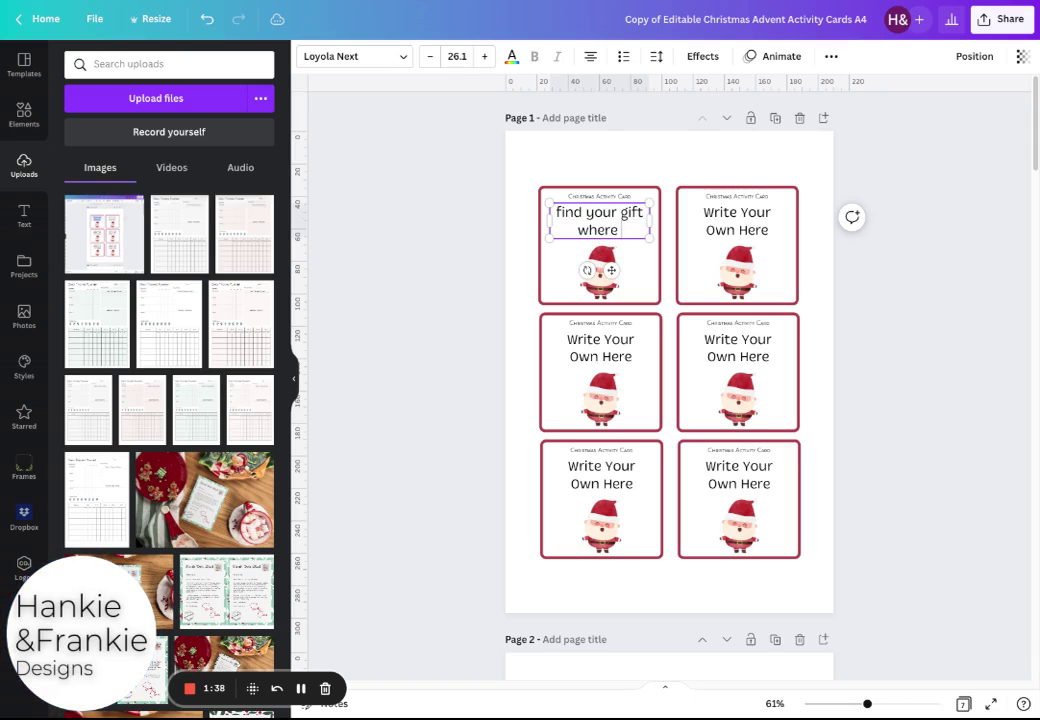
pyautogui.write('you sleep')
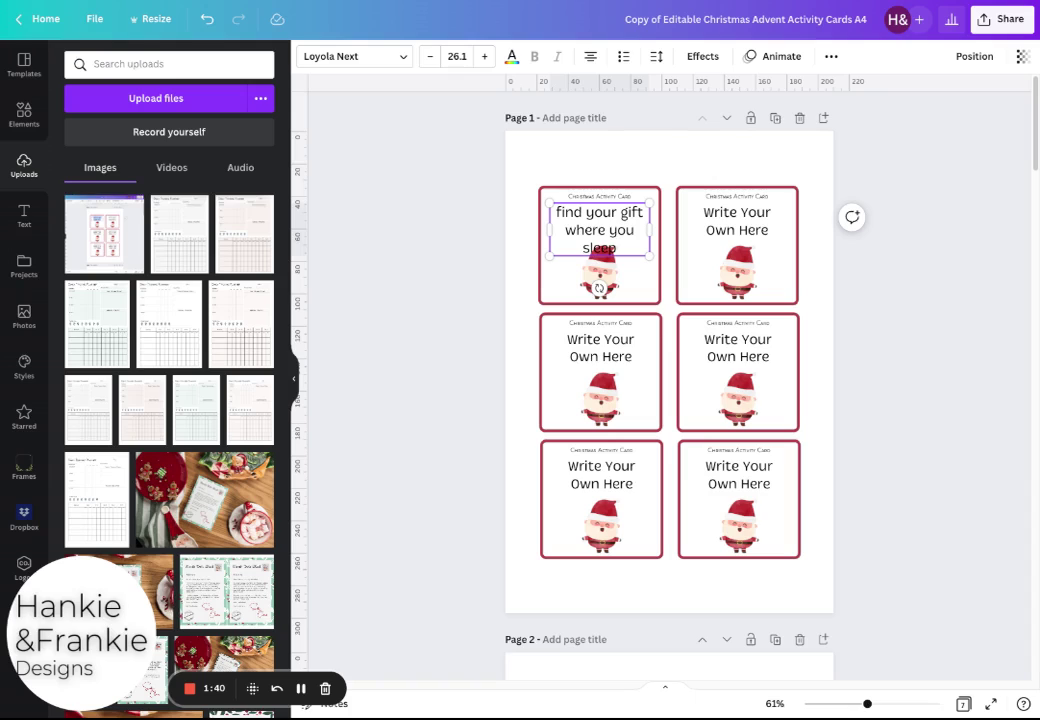
pyautogui.click(456, 228)
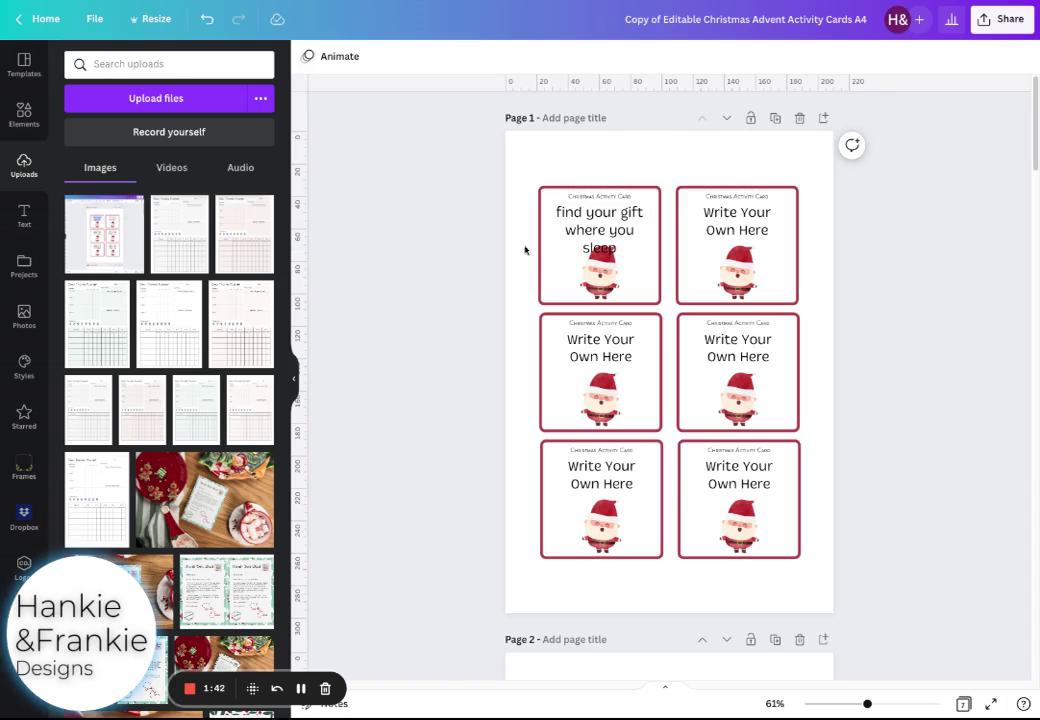
# - Reduce the font size of the first card's text to 23.1 so it fits above the Santa
pyautogui.click(628, 236)
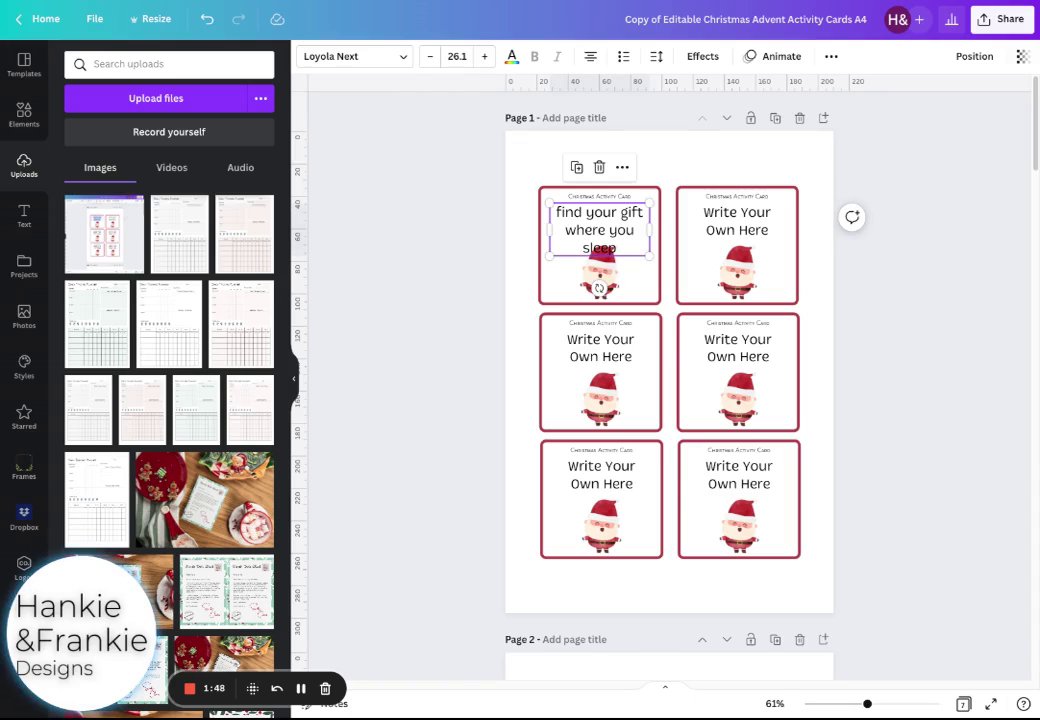
pyautogui.click(431, 57)
pyautogui.click(431, 57)
pyautogui.click(431, 57)
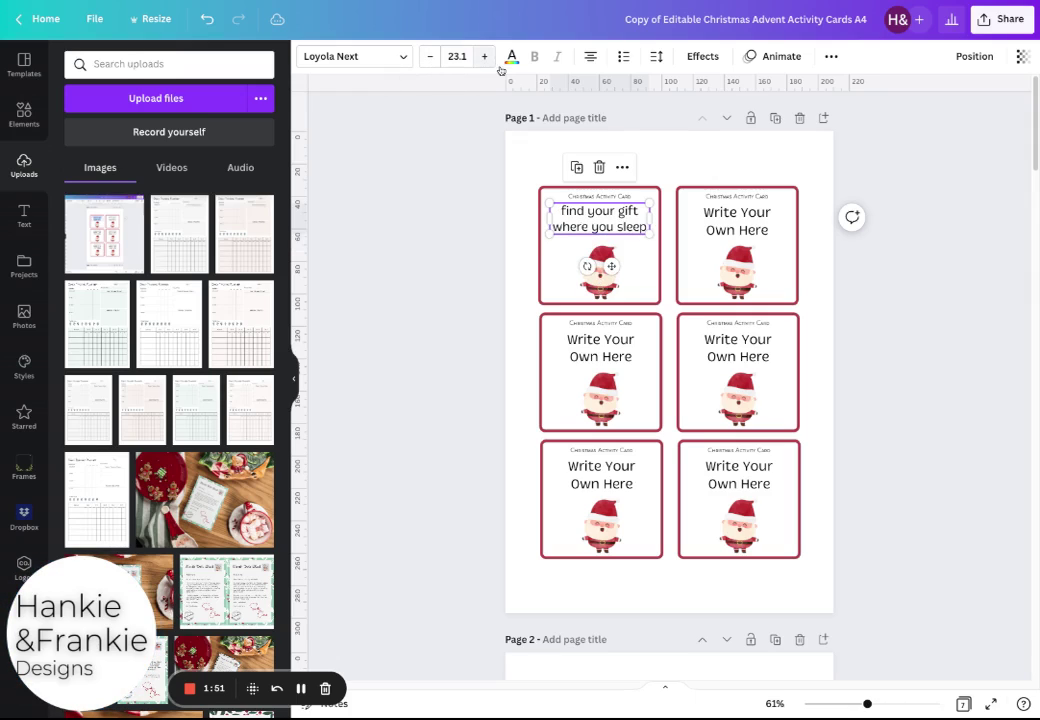
pyautogui.click(447, 238)
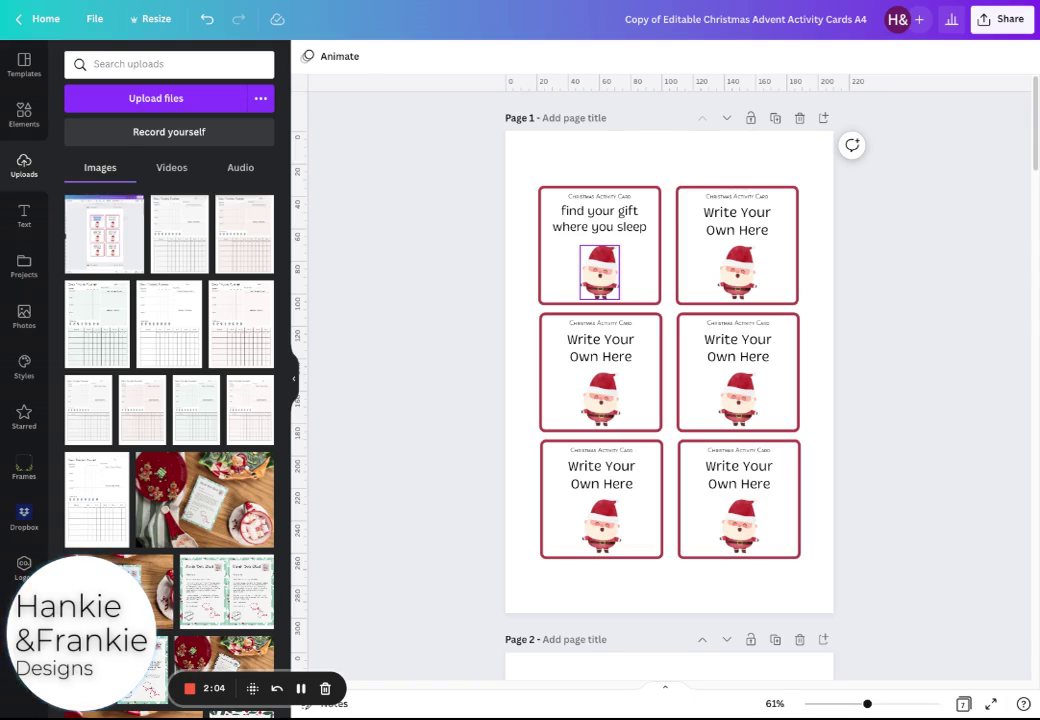
# - Search the design elements for "christmas tree" and limit the results to graphics
pyautogui.click(600, 272)
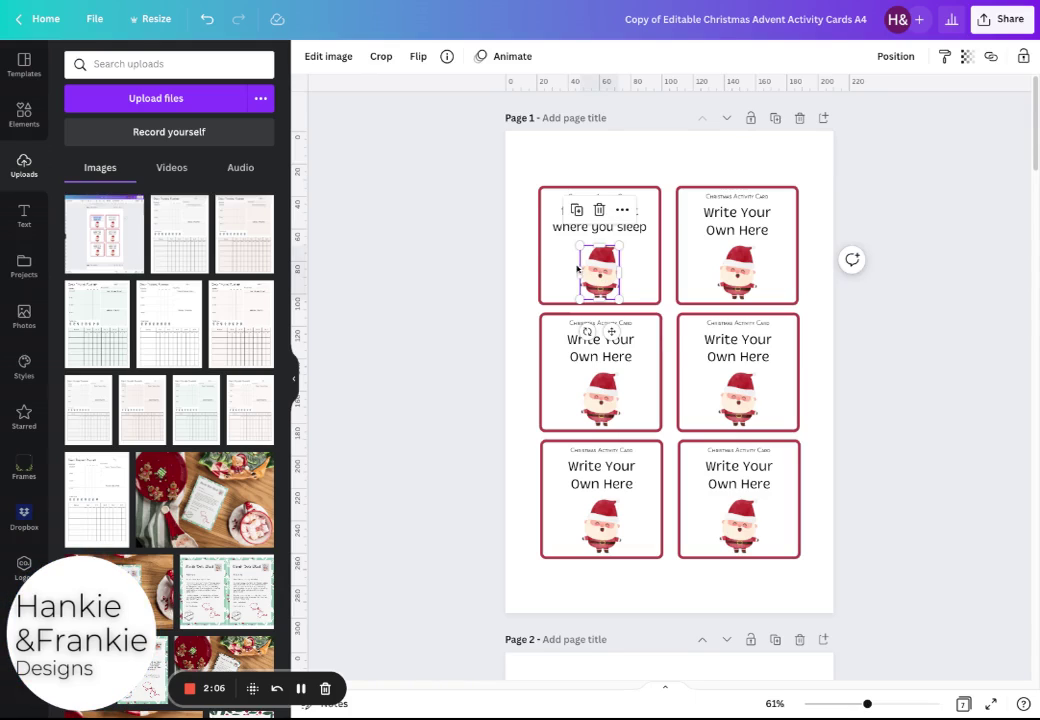
pyautogui.click(24, 115)
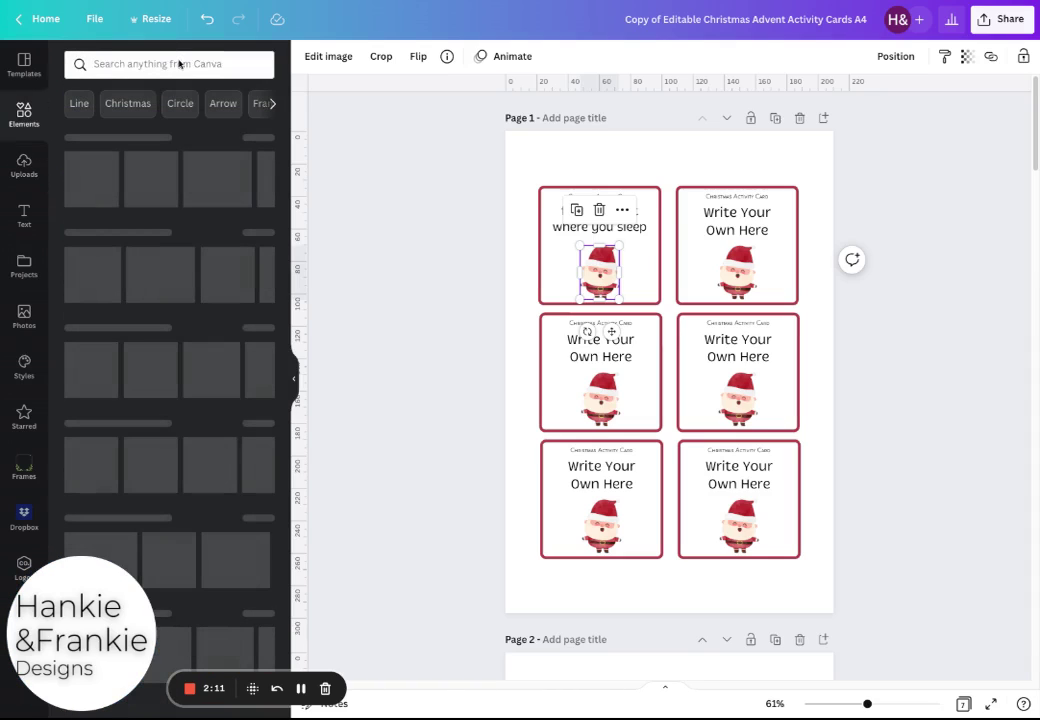
pyautogui.click(151, 64)
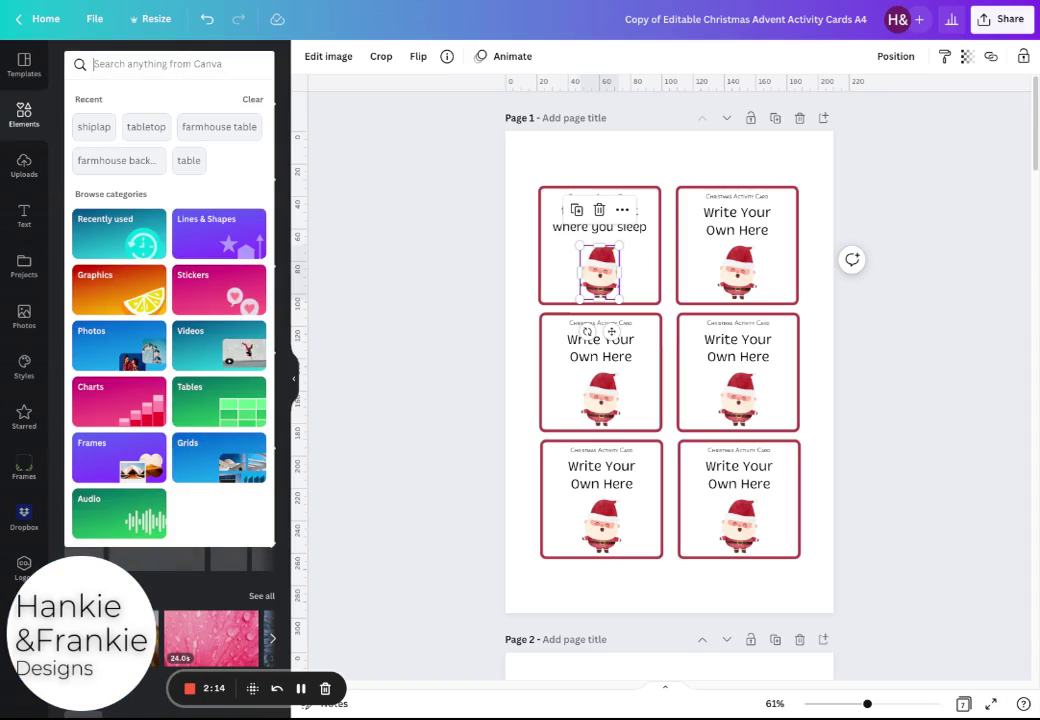
pyautogui.write('christmas ')
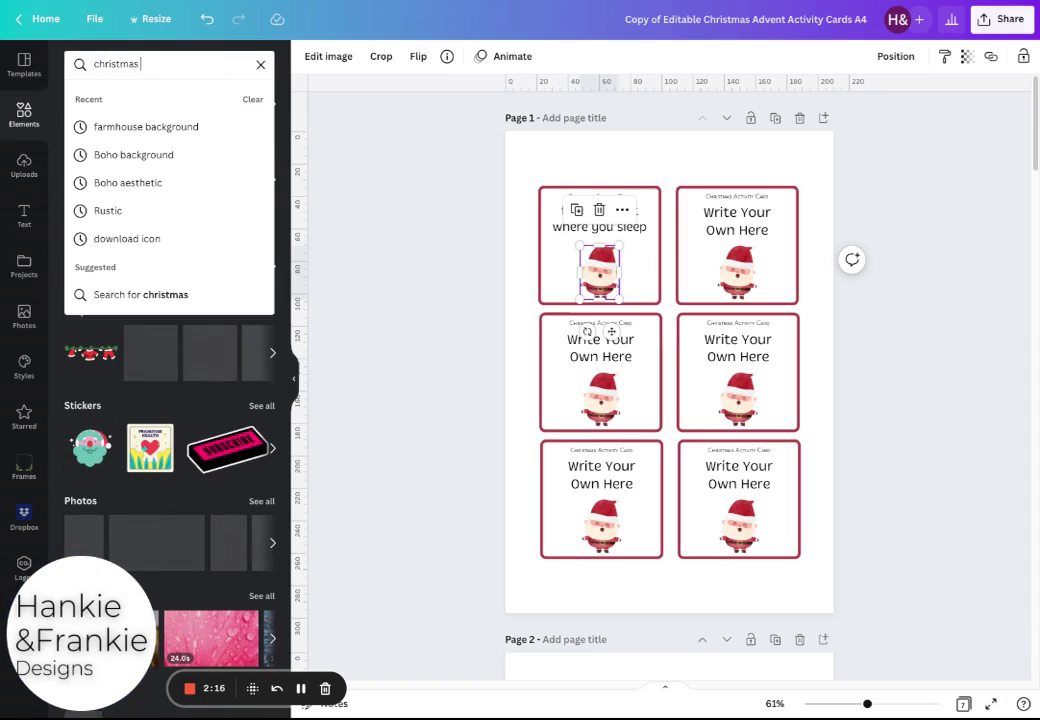
pyautogui.write('tree')
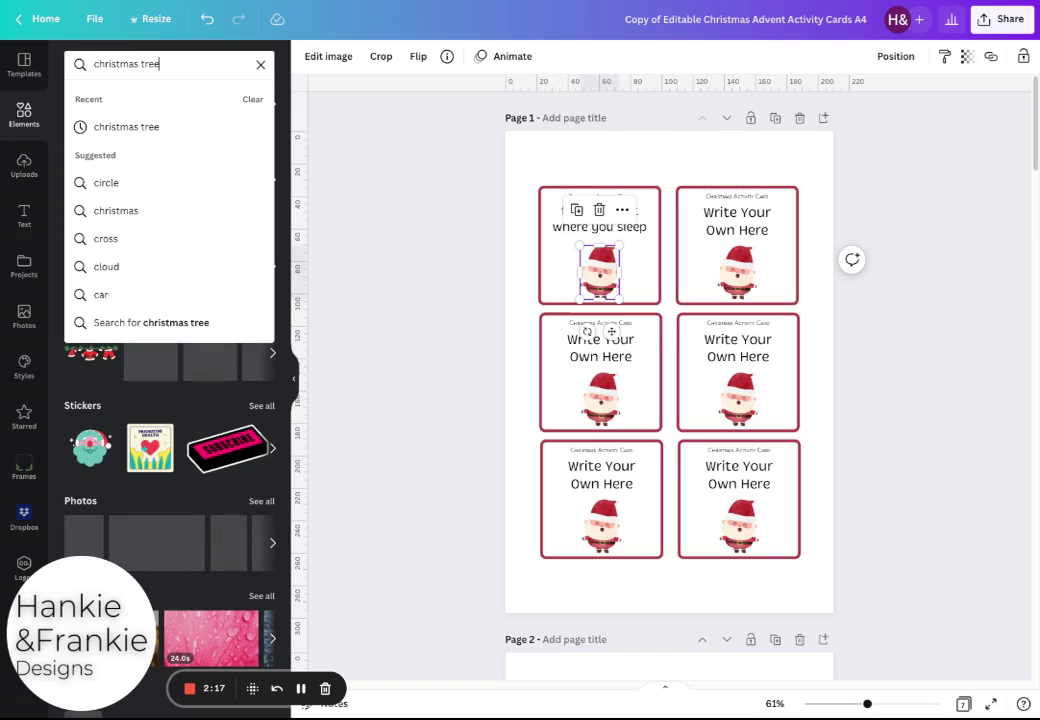
pyautogui.press('Return')
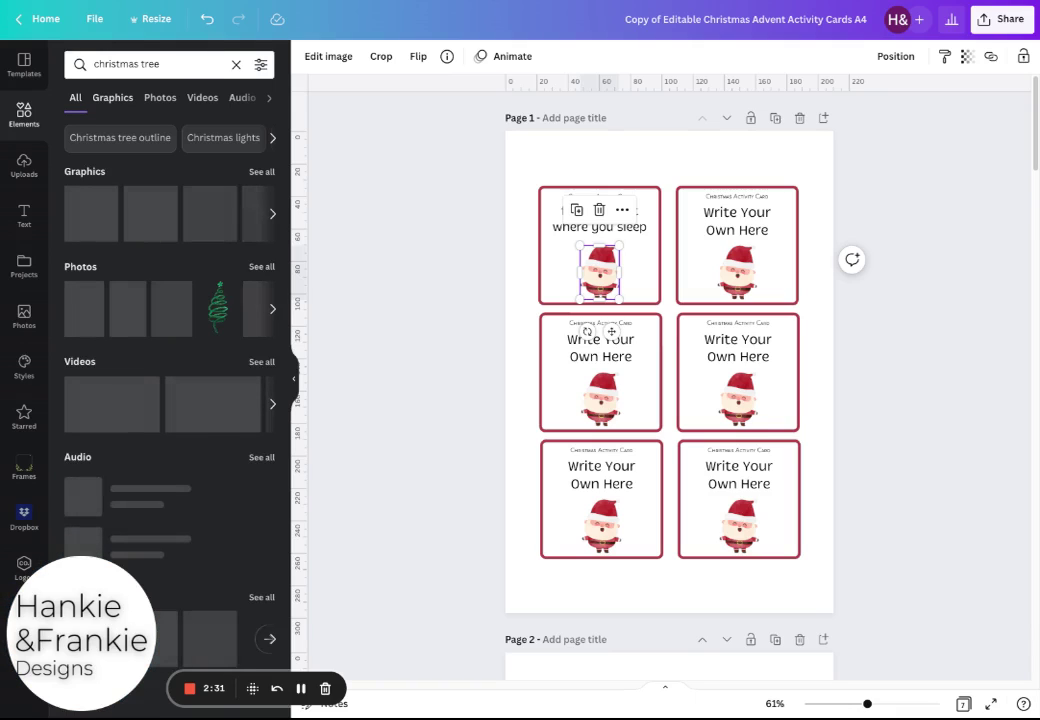
pyautogui.click(112, 97)
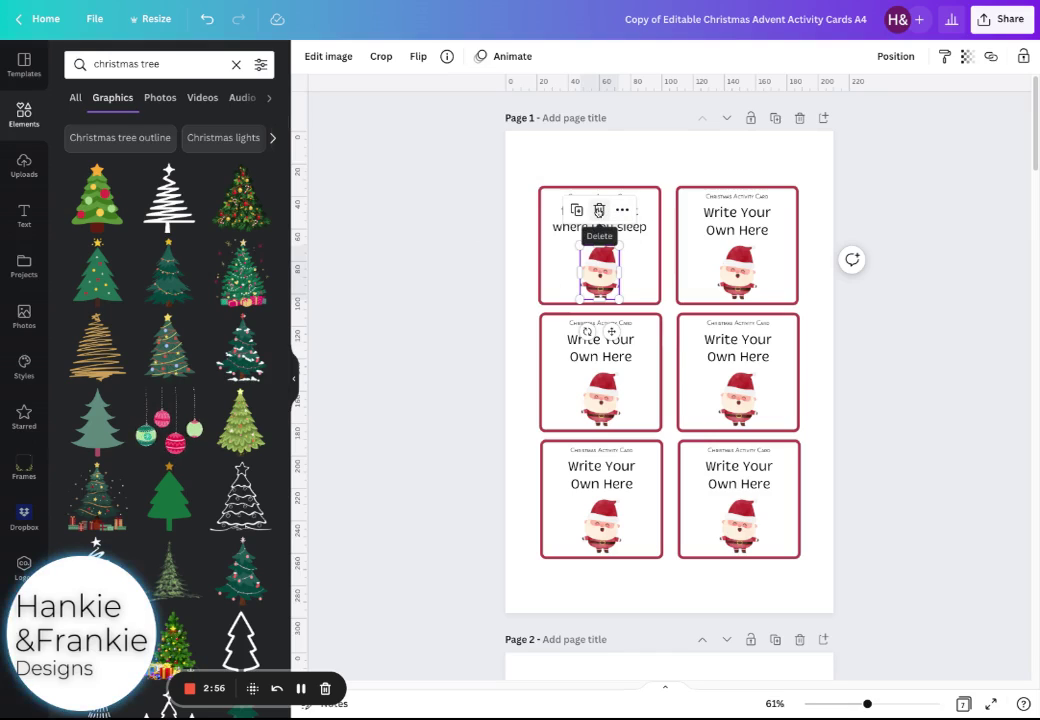
# - Replace the first card's Santa with the star-topped decorated Christmas tree graphic, scaled down and centred beneath the text
pyautogui.click(599, 210)
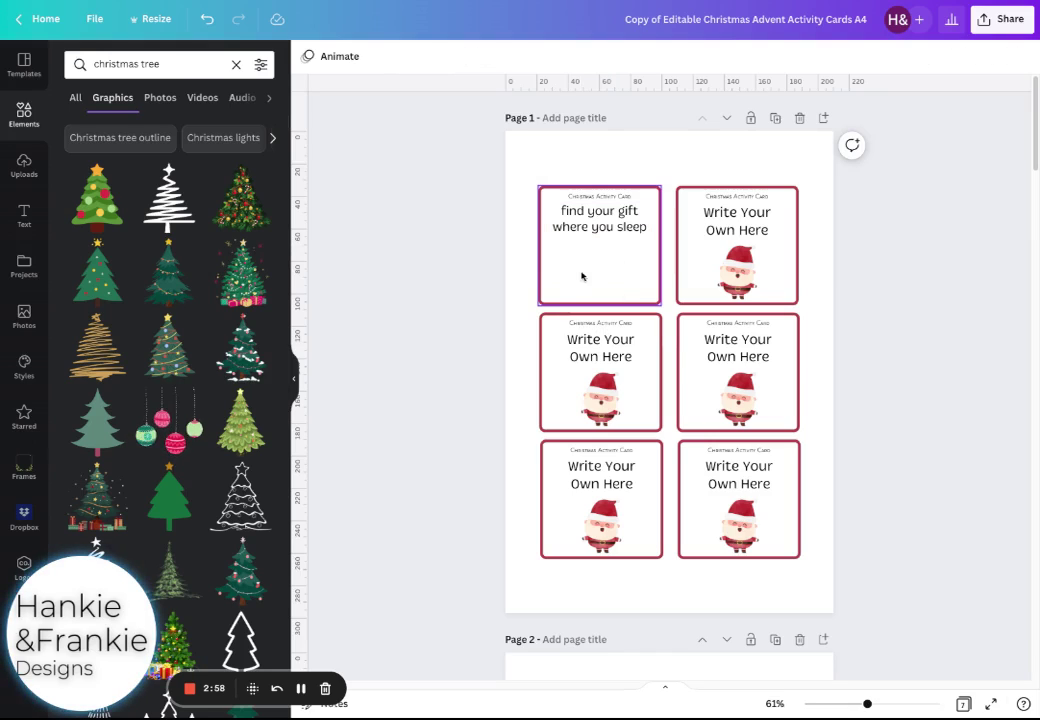
pyautogui.click(101, 217)
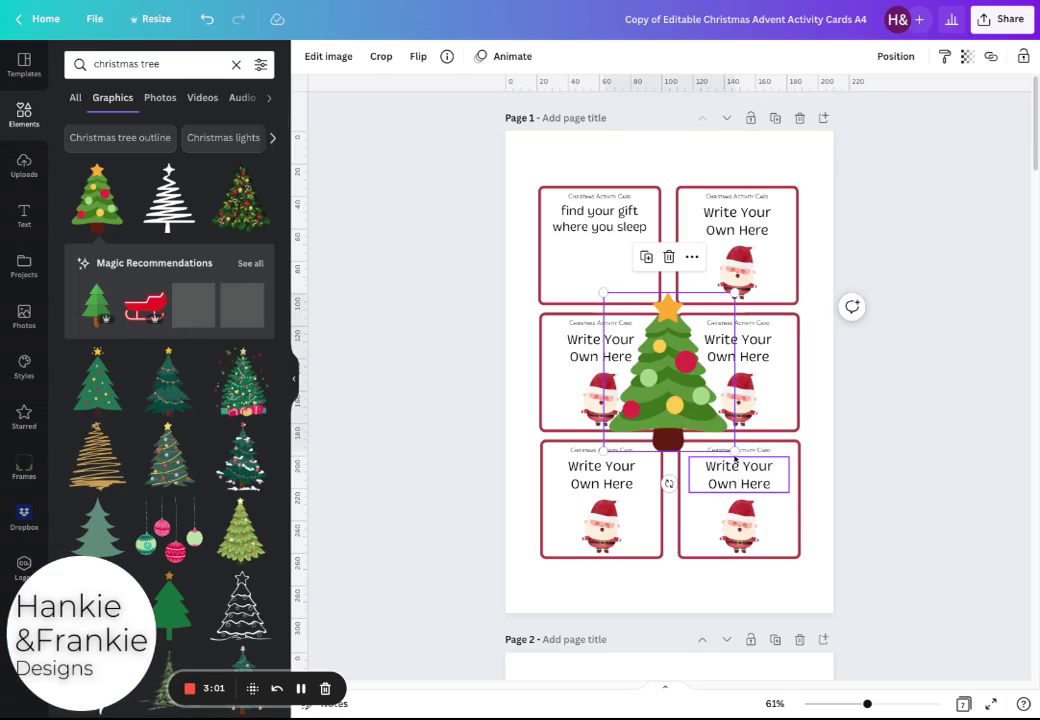
pyautogui.moveTo(735, 450); pyautogui.dragTo(630, 288)
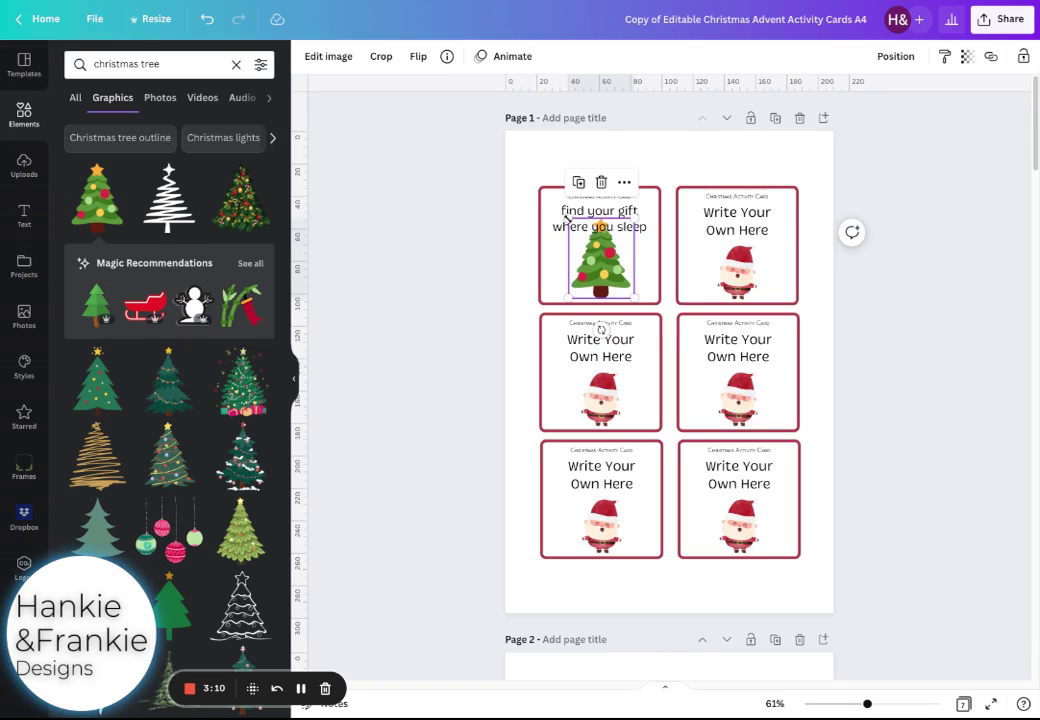
pyautogui.moveTo(567, 216); pyautogui.dragTo(588, 241)
pyautogui.moveTo(618, 285); pyautogui.dragTo(608, 285)
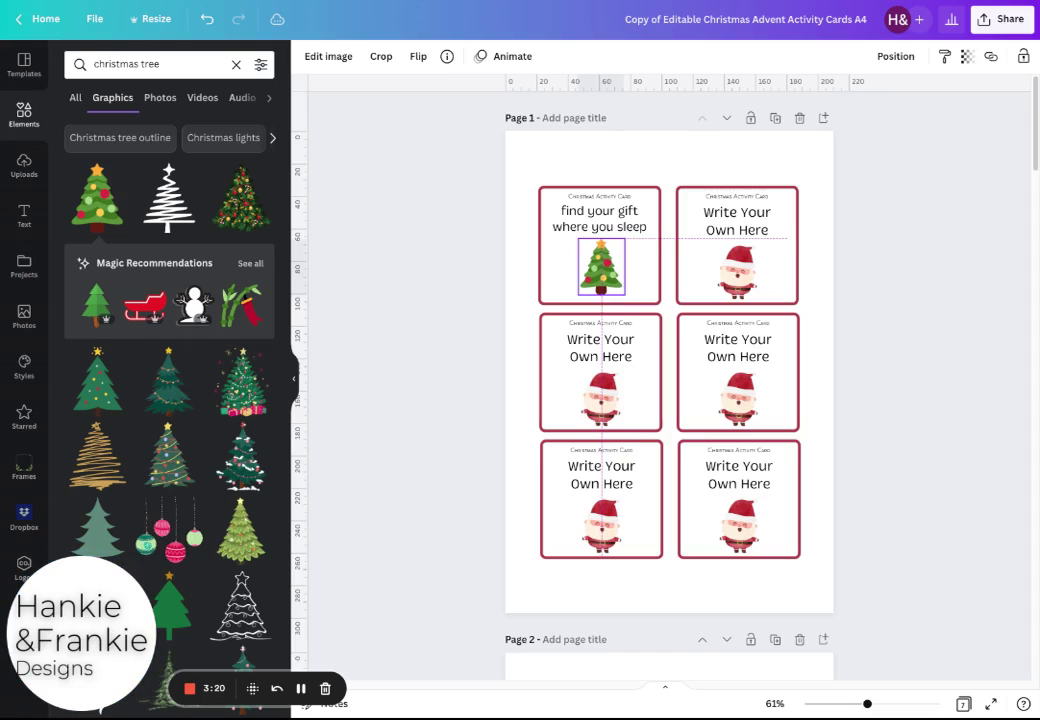
pyautogui.click(901, 340)
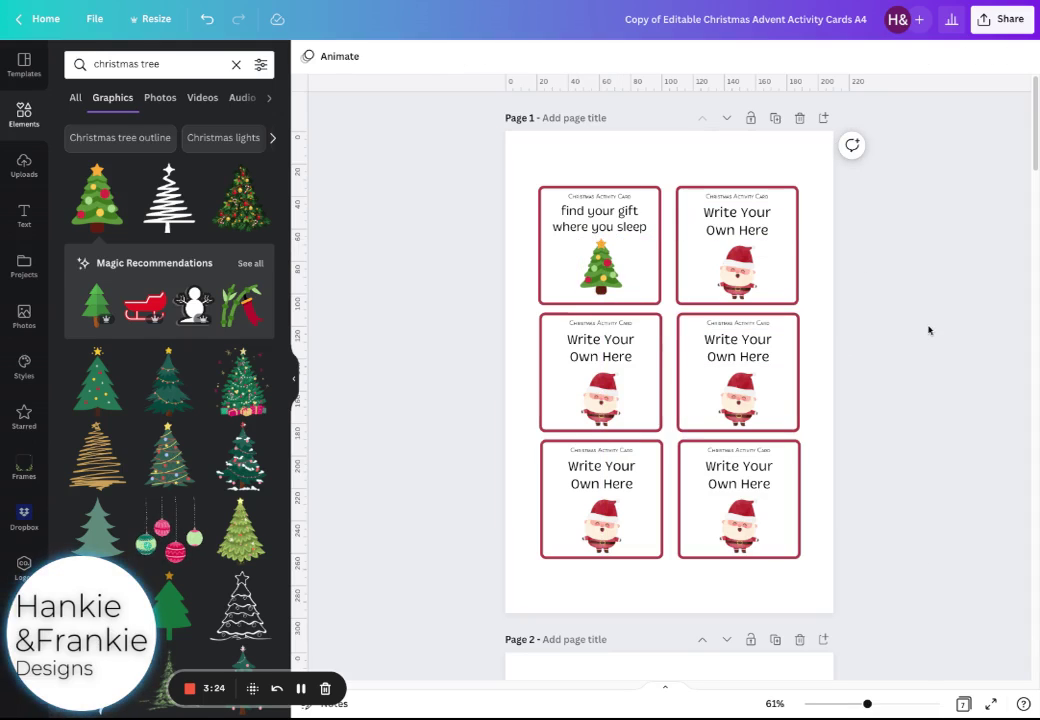
# - Set up the design's download as PDF Print with Flatten PDF enabled
pyautogui.click(1005, 19)
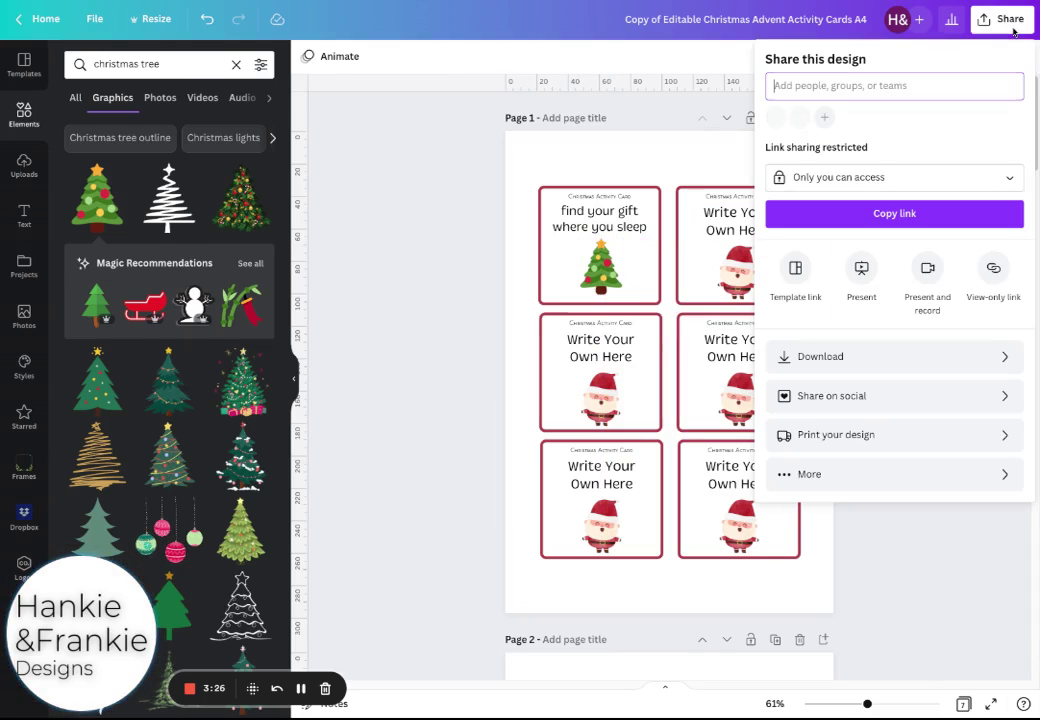
pyautogui.click(845, 362)
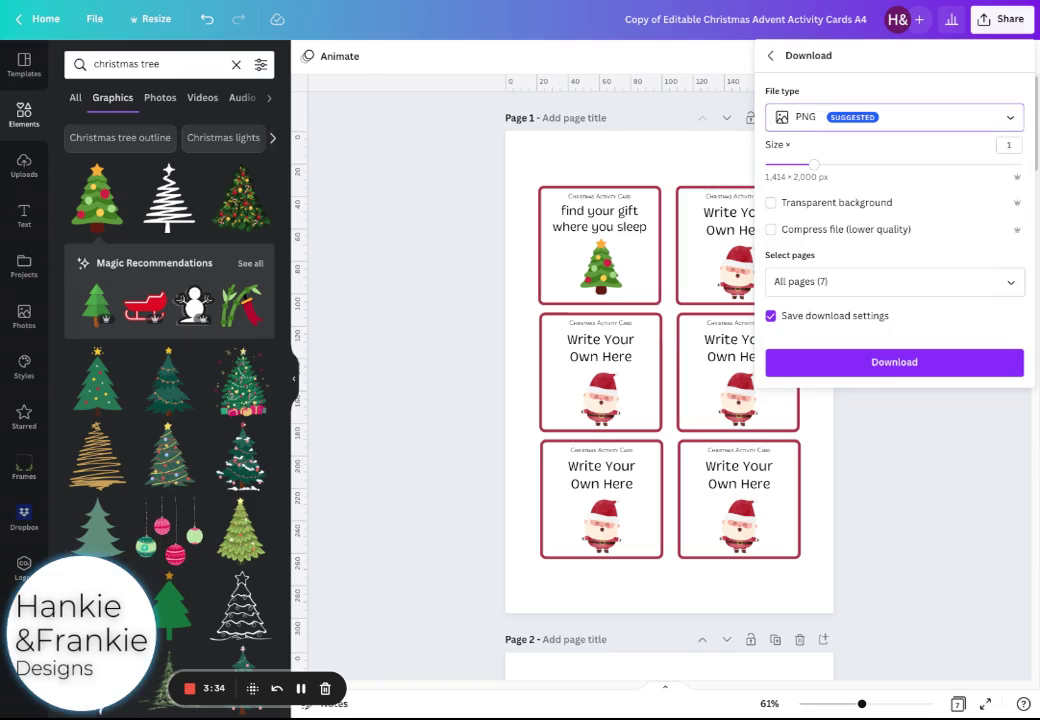
pyautogui.click(895, 117)
pyautogui.click(855, 290)
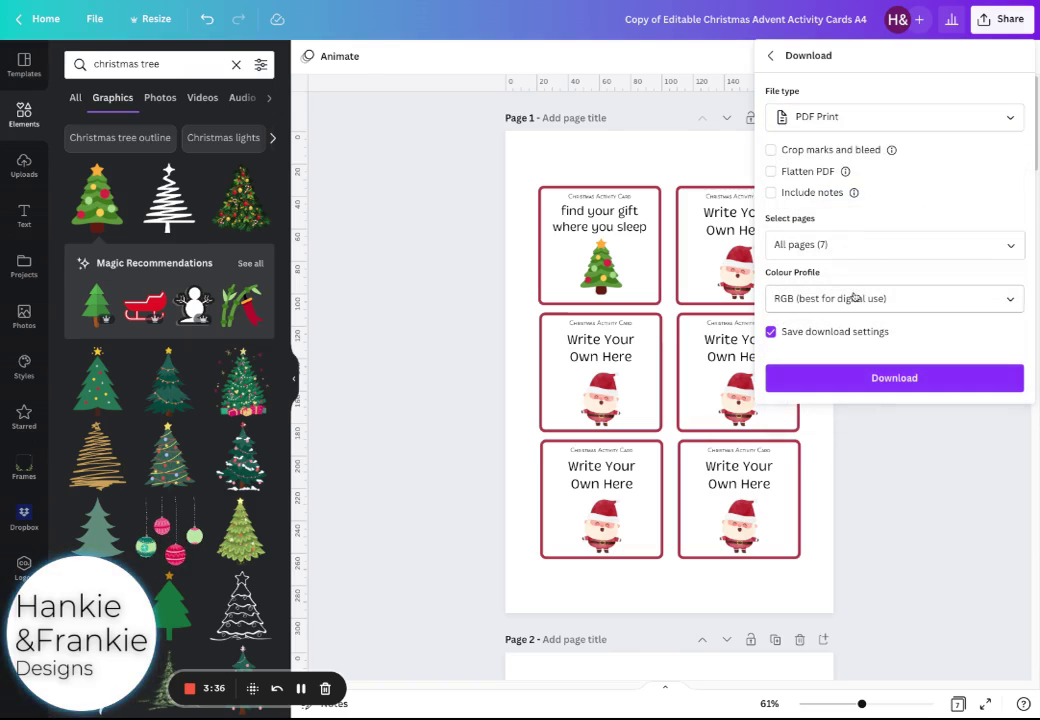
pyautogui.click(771, 171)
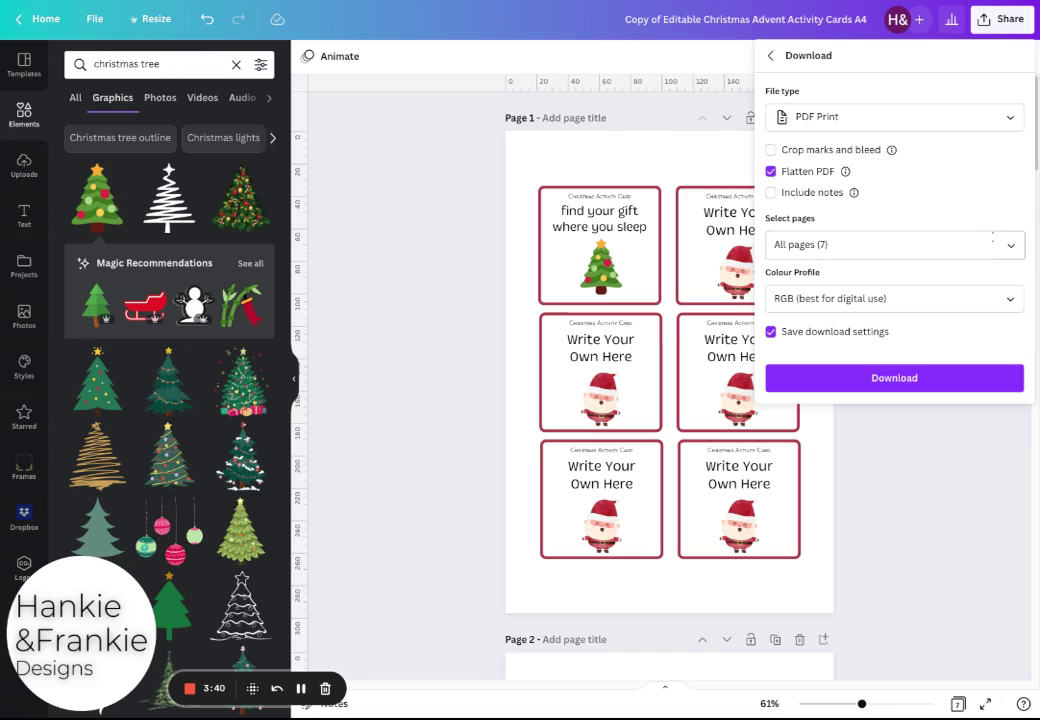
pyautogui.click(900, 385)
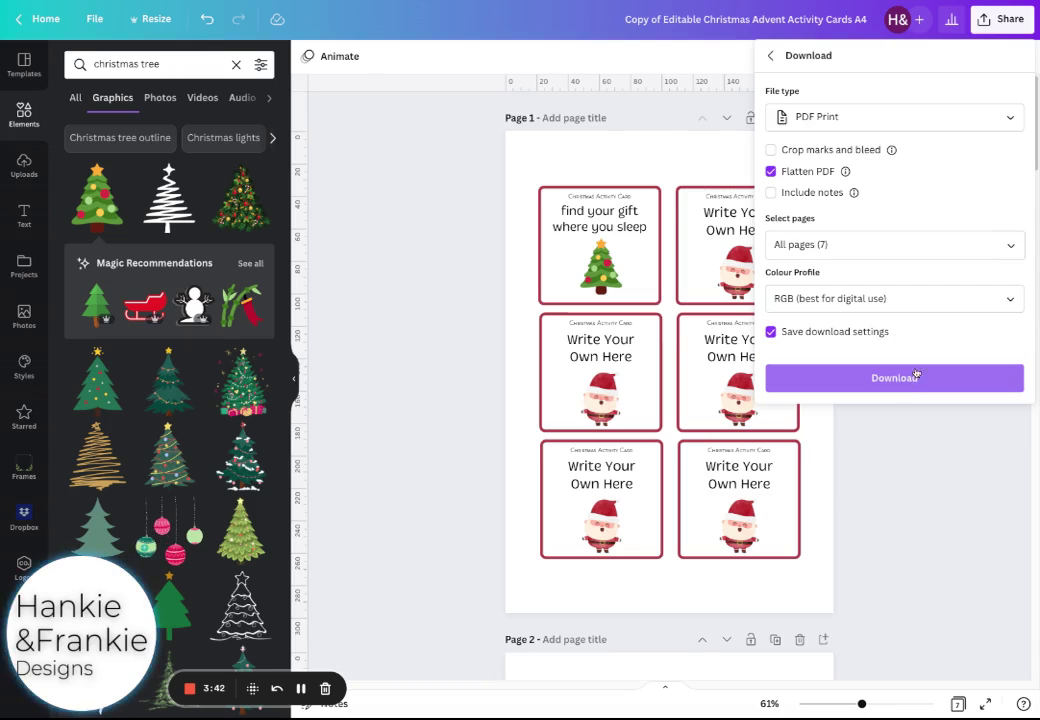
# - Restrict the export to page 1 only and download the PDF
pyautogui.click(952, 245)
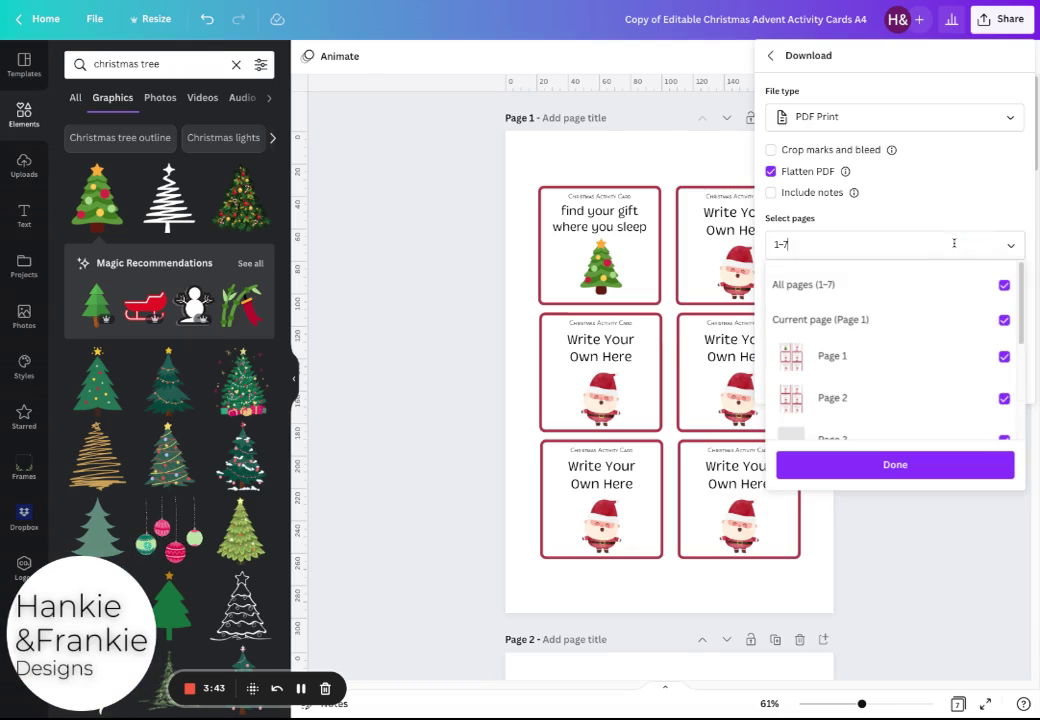
pyautogui.click(920, 300)
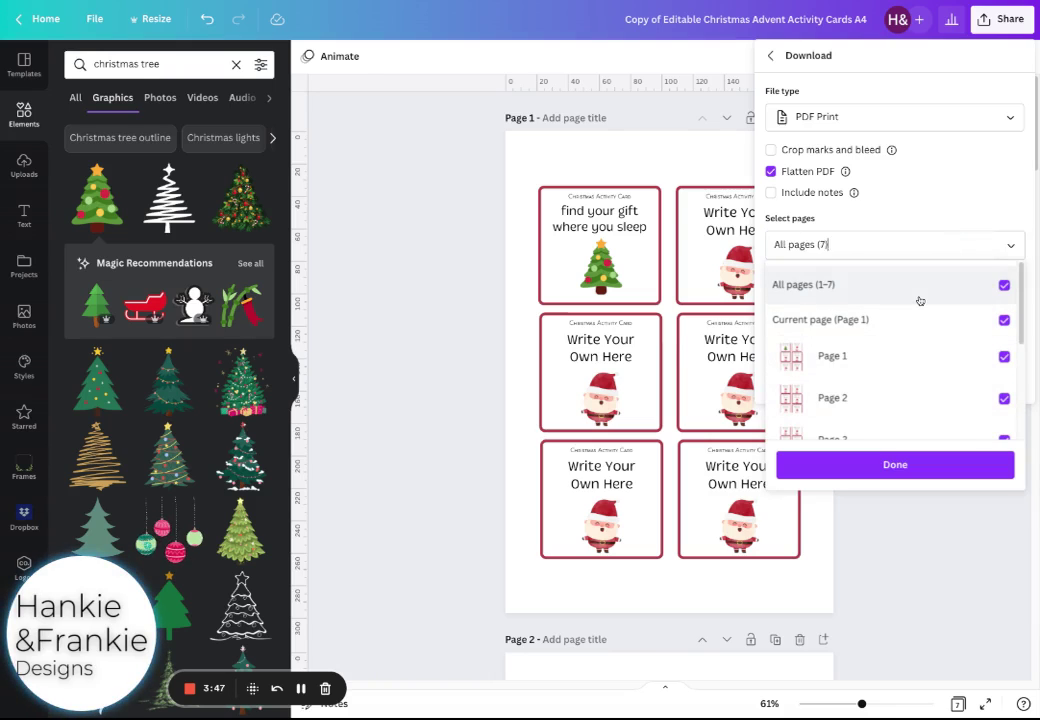
pyautogui.click(940, 360)
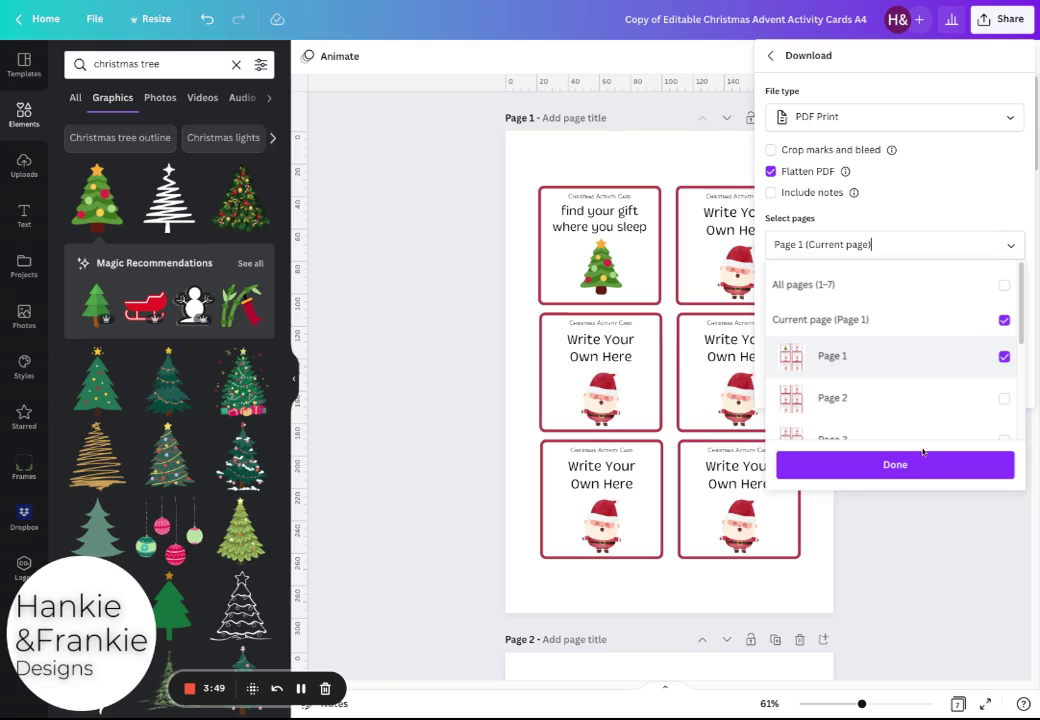
pyautogui.click(923, 465)
pyautogui.click(922, 385)
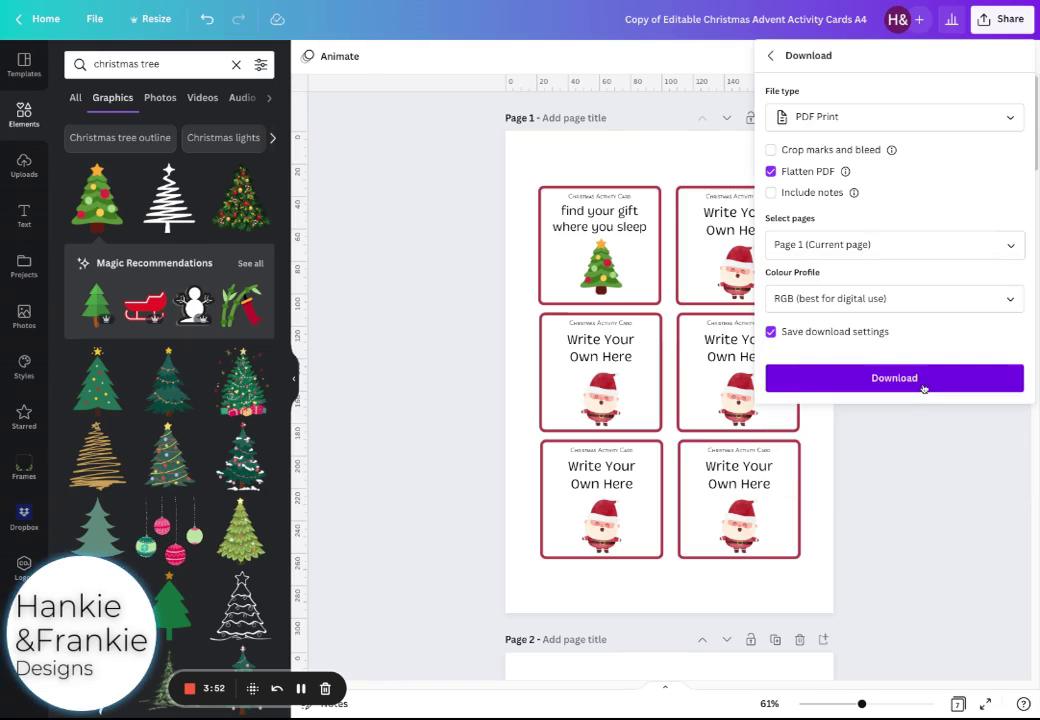